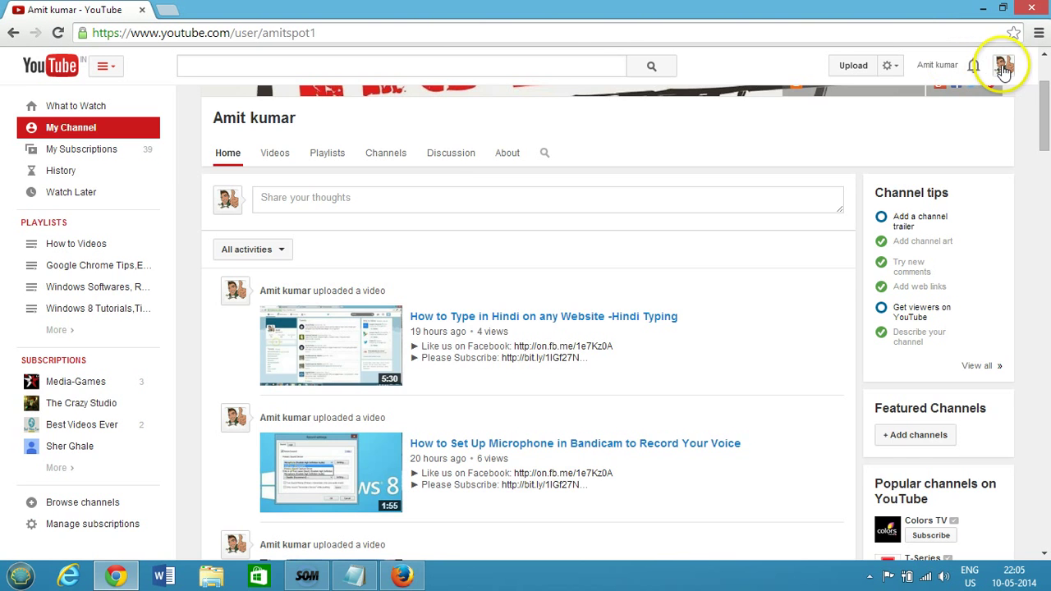
Step: Switch YouTube from the main channel to the secondary channel that has no public videos
click(1003, 68)
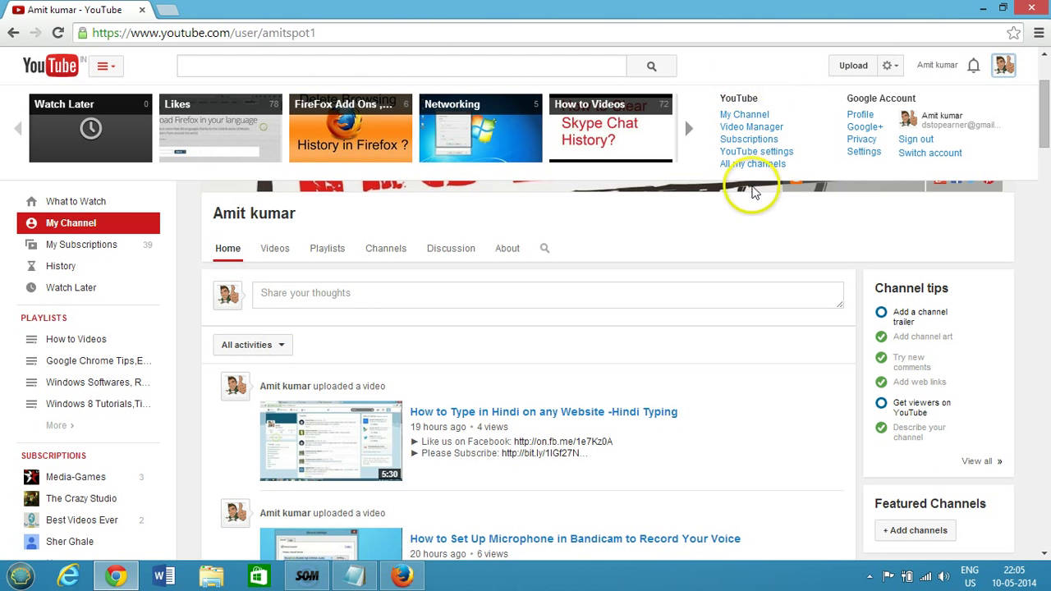
click(750, 163)
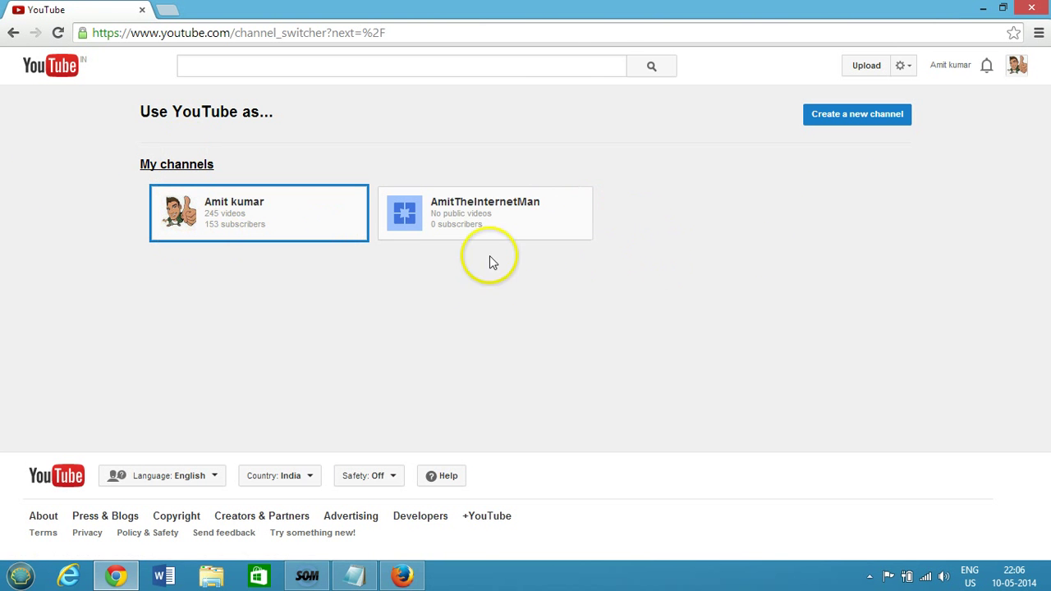
click(480, 217)
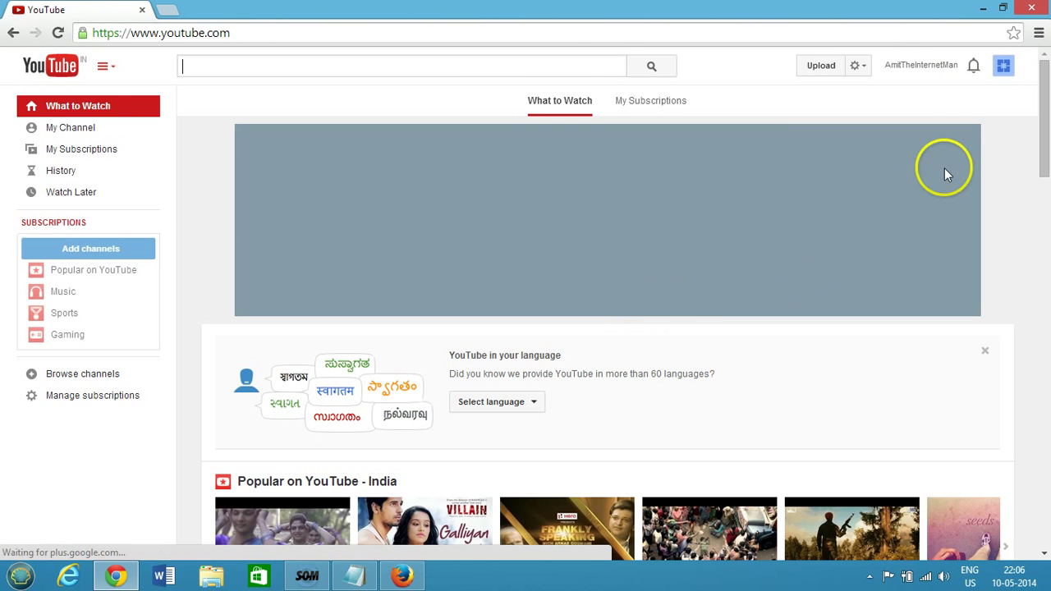
Step: Open the advanced account settings of the secondary YouTube channel
click(930, 70)
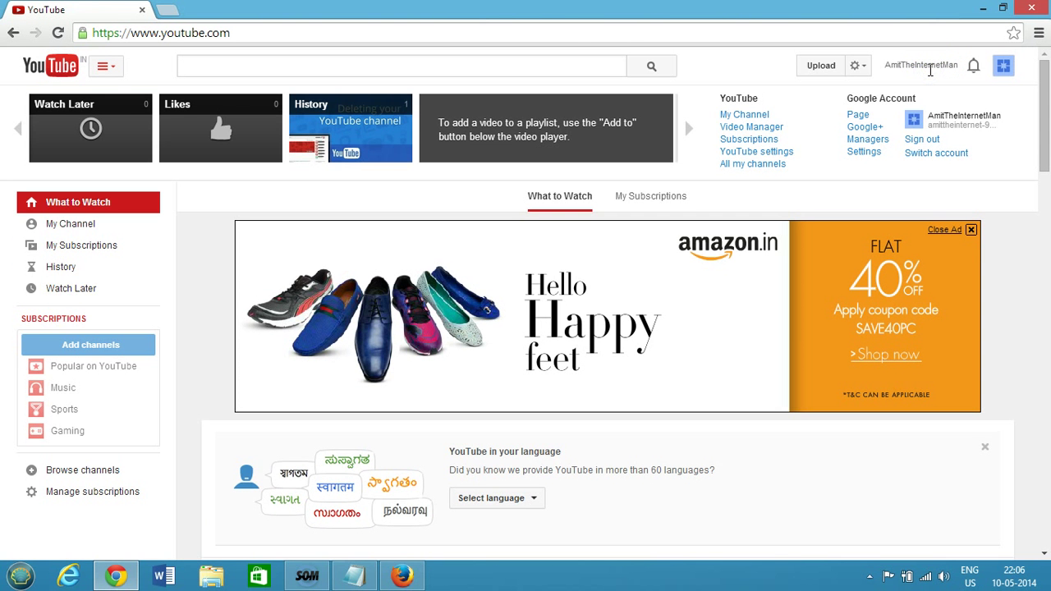
click(1003, 66)
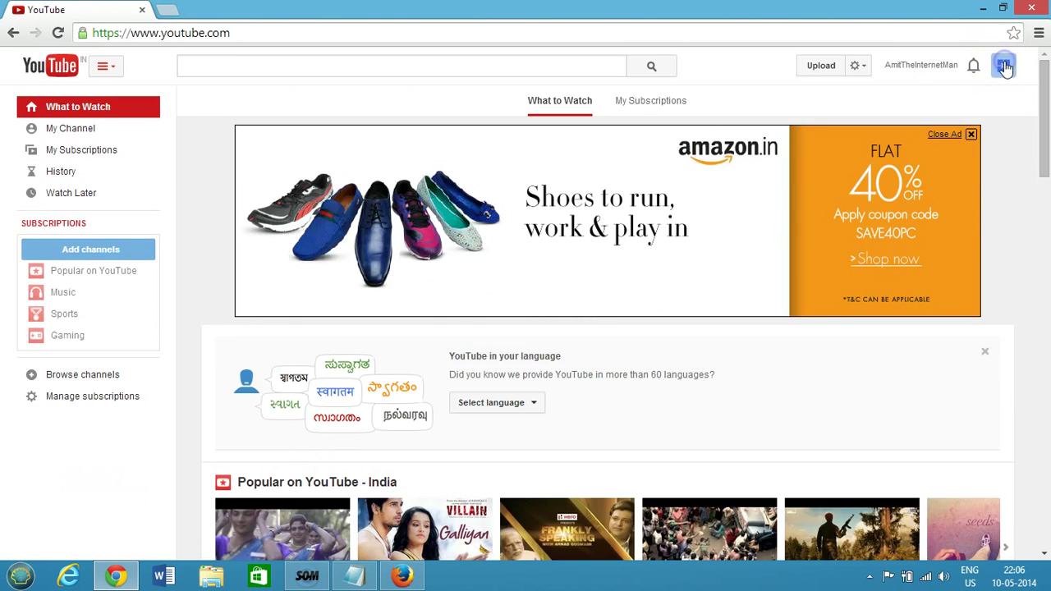
click(1003, 65)
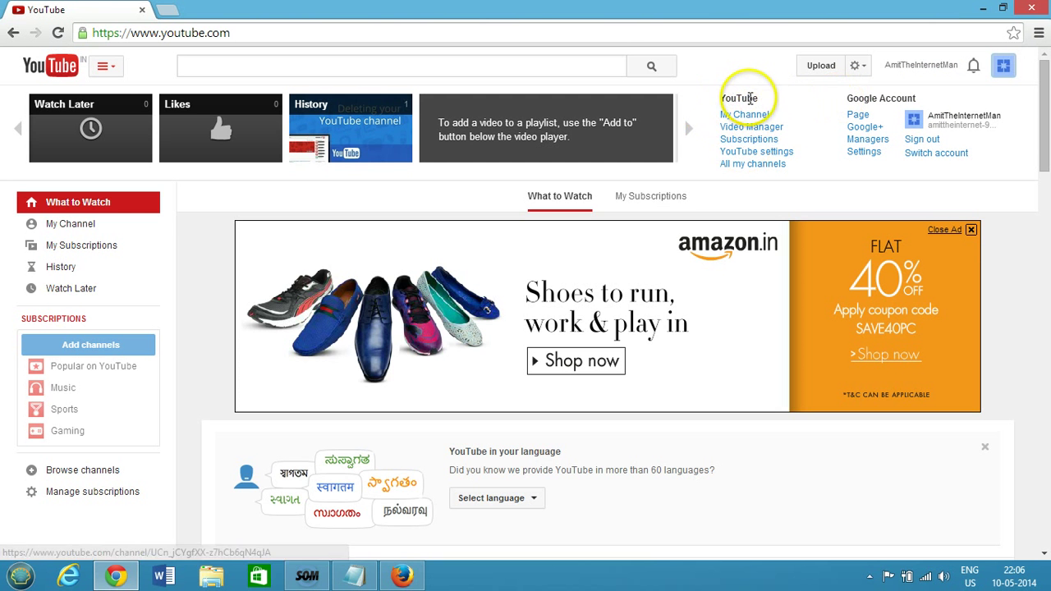
click(742, 151)
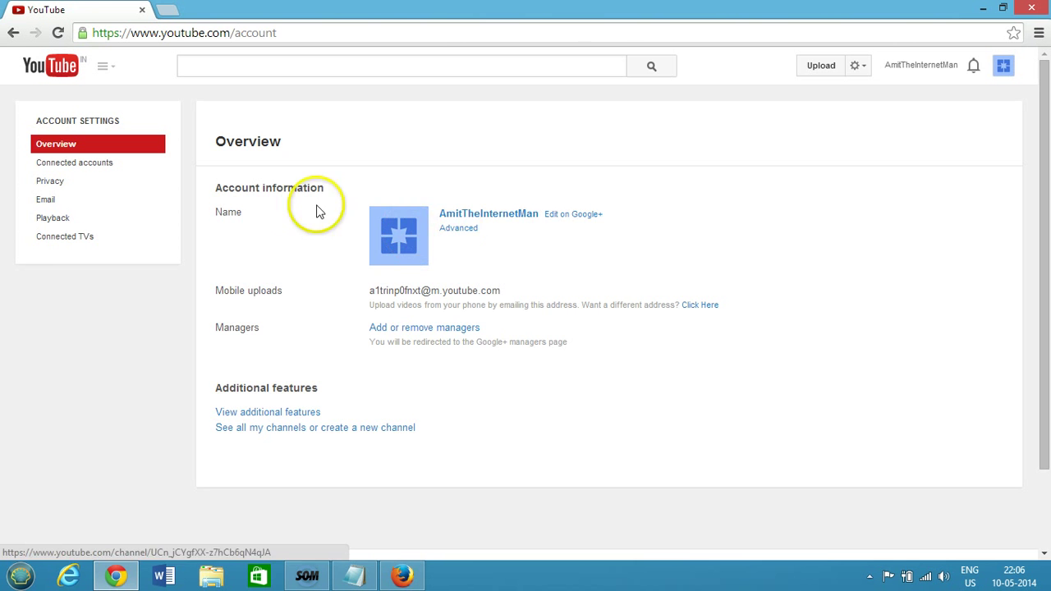
click(460, 232)
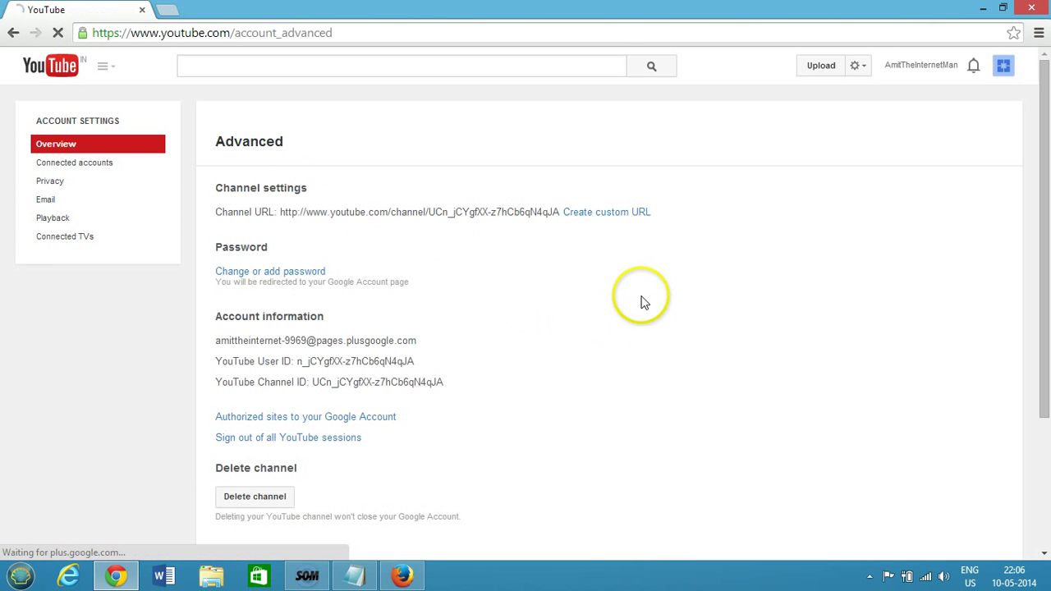
Step: Examine the Delete channel section in the secondary channel's advanced settings
scroll(495, 274, down, 1)
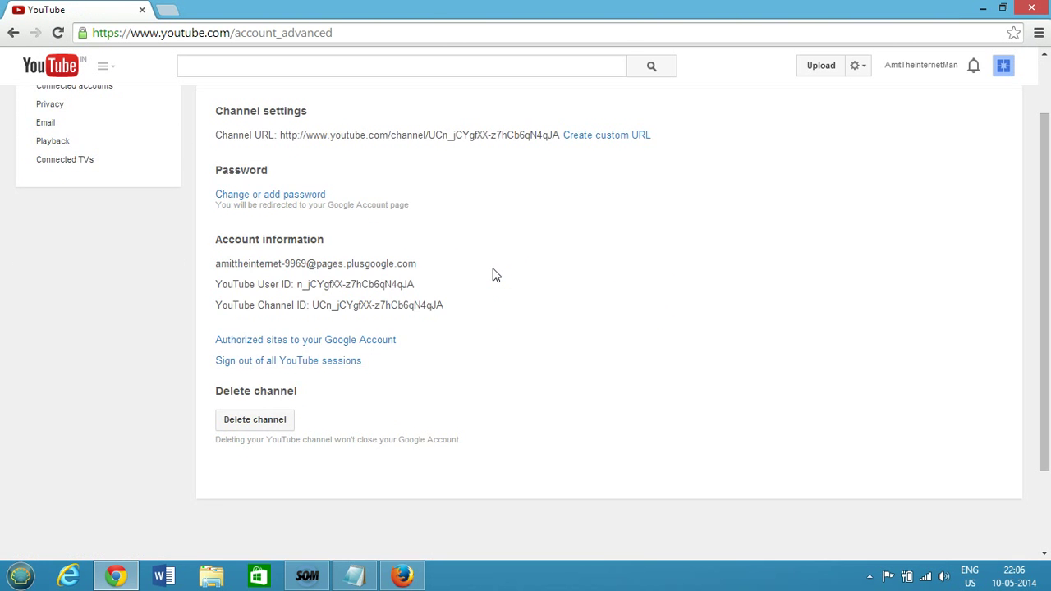
scroll(399, 188, up, 1)
scroll(525, 295, down, 2)
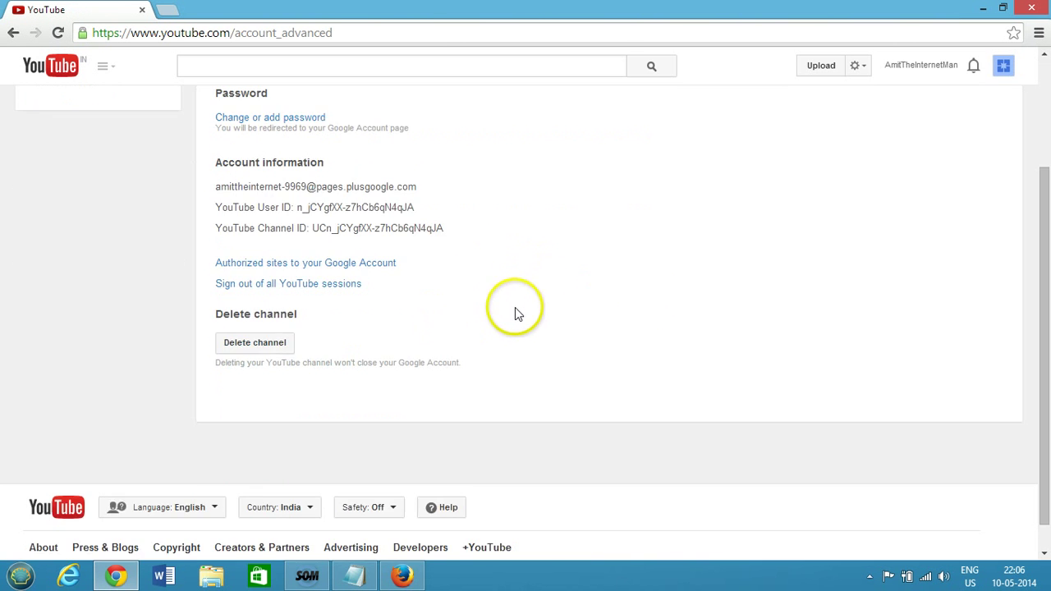
click(255, 350)
click(260, 350)
click(325, 354)
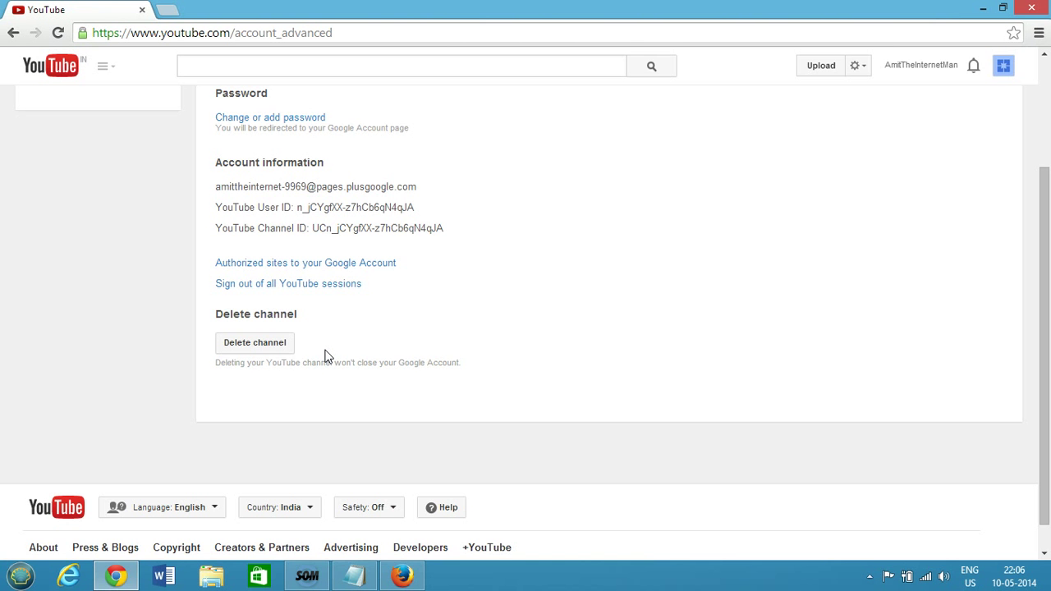
click(517, 363)
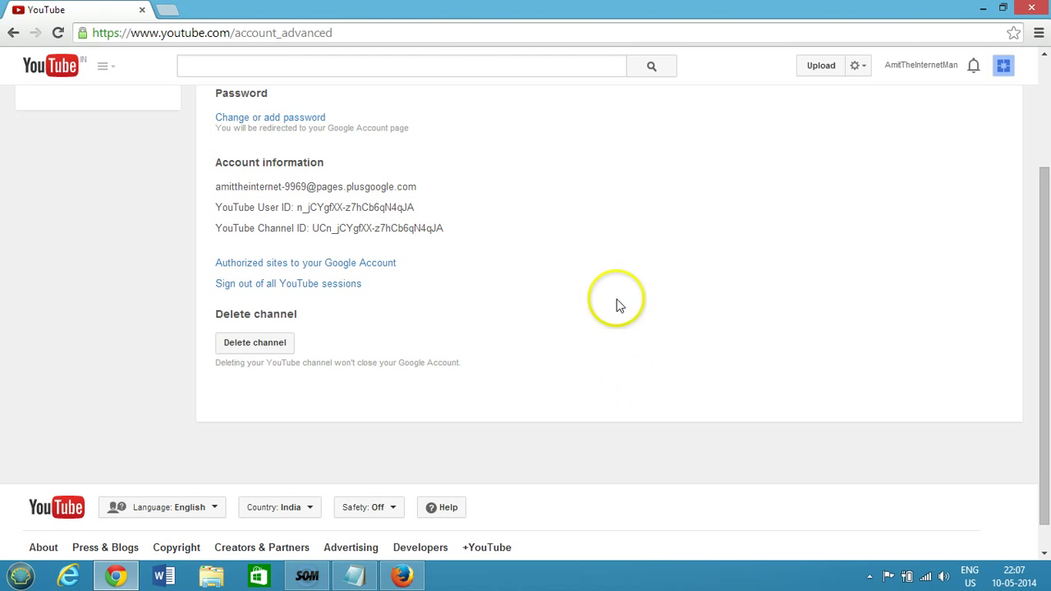
Step: Open plus.google.com in a new browser tab and start managing the Google+ page linked to the secondary channel
click(166, 9)
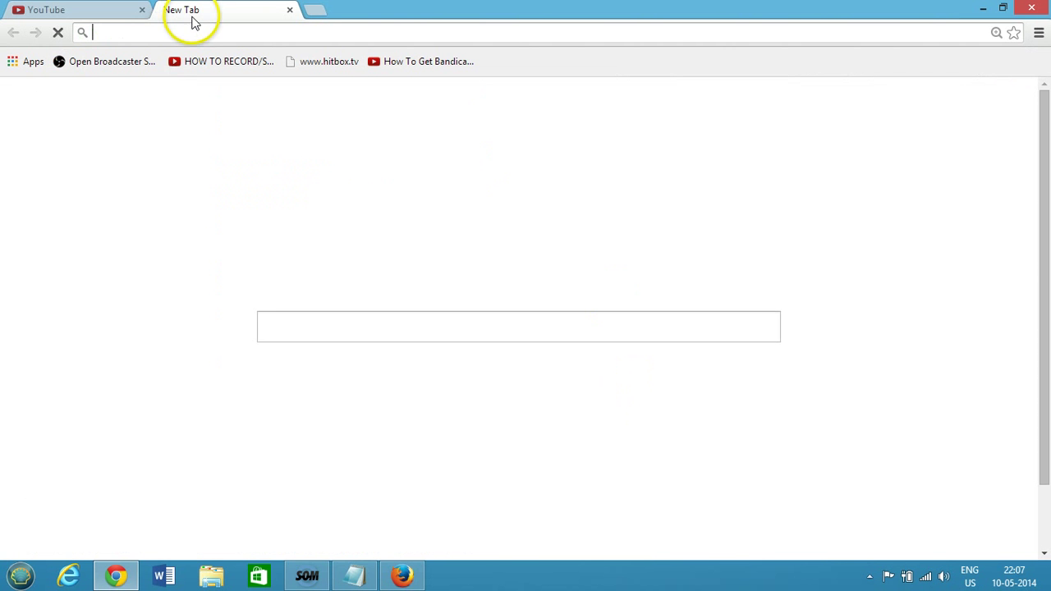
text(plu)
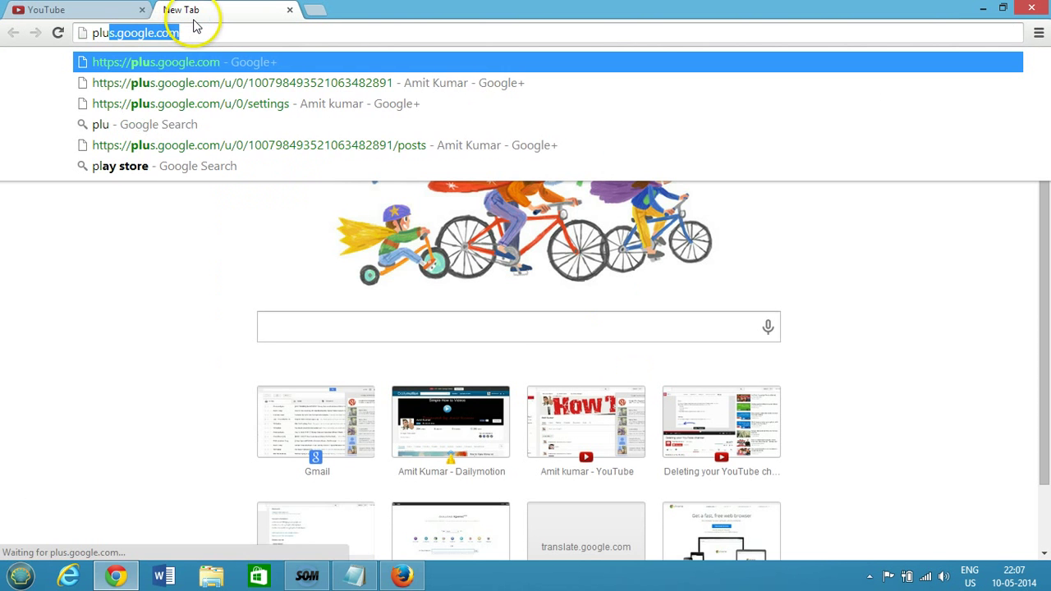
key(Return)
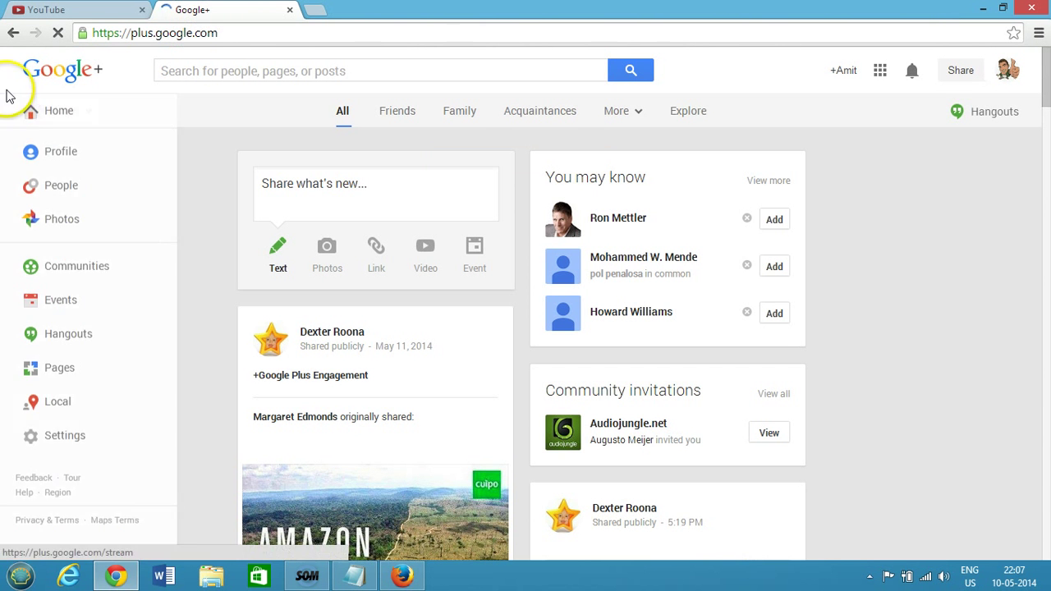
mouse_move(90, 112)
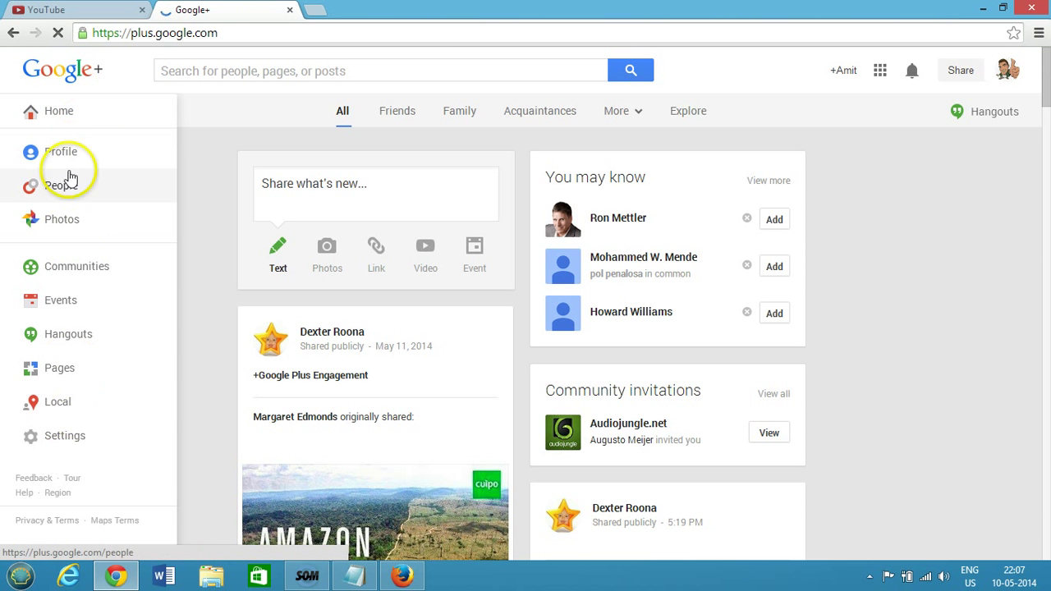
click(63, 371)
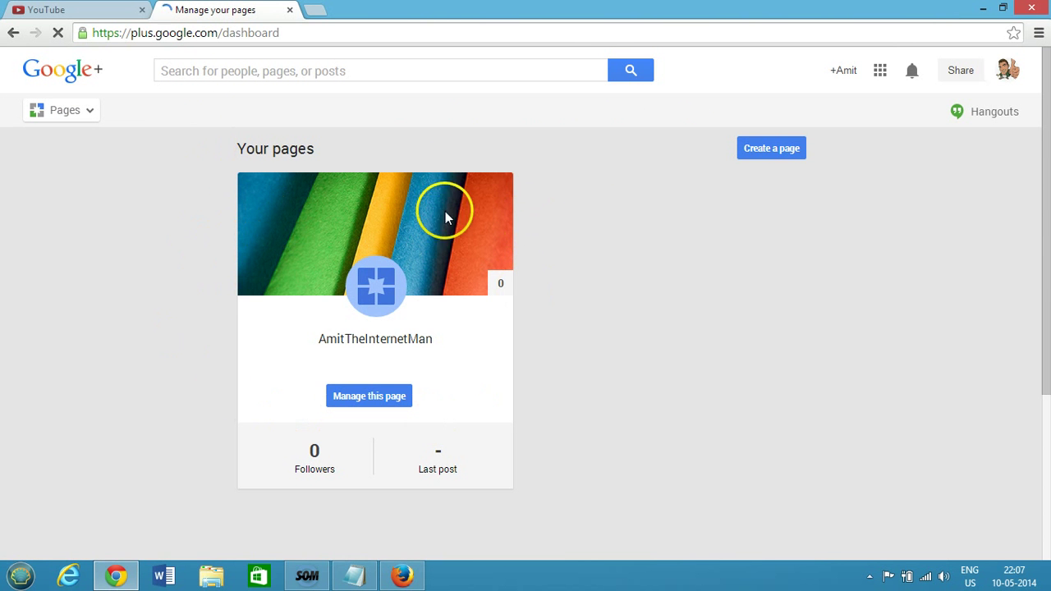
click(403, 410)
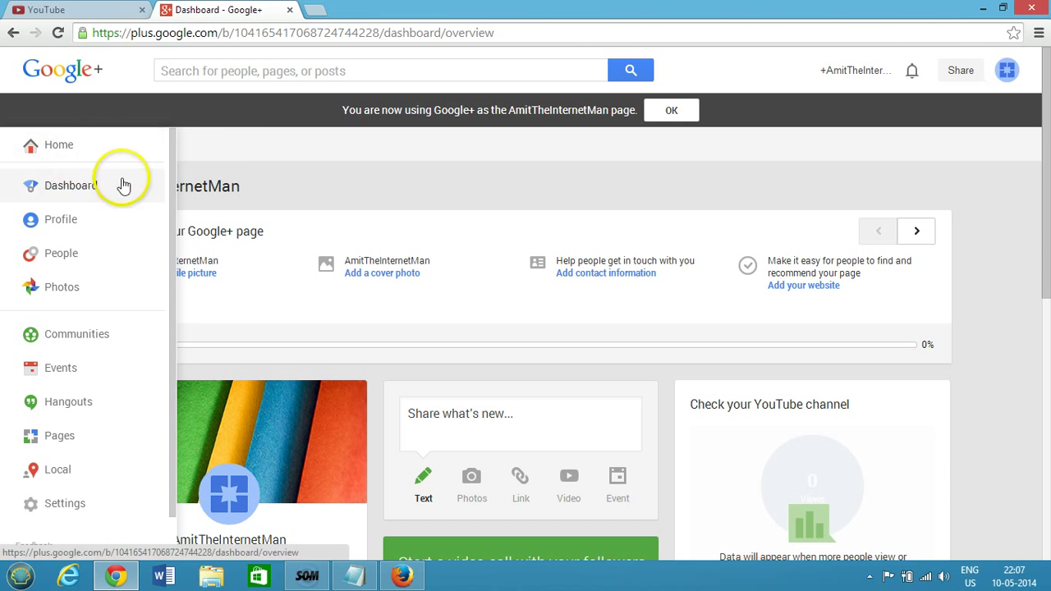
Step: Locate the Delete page option in the Google+ page's settings and close that browser tab
click(96, 146)
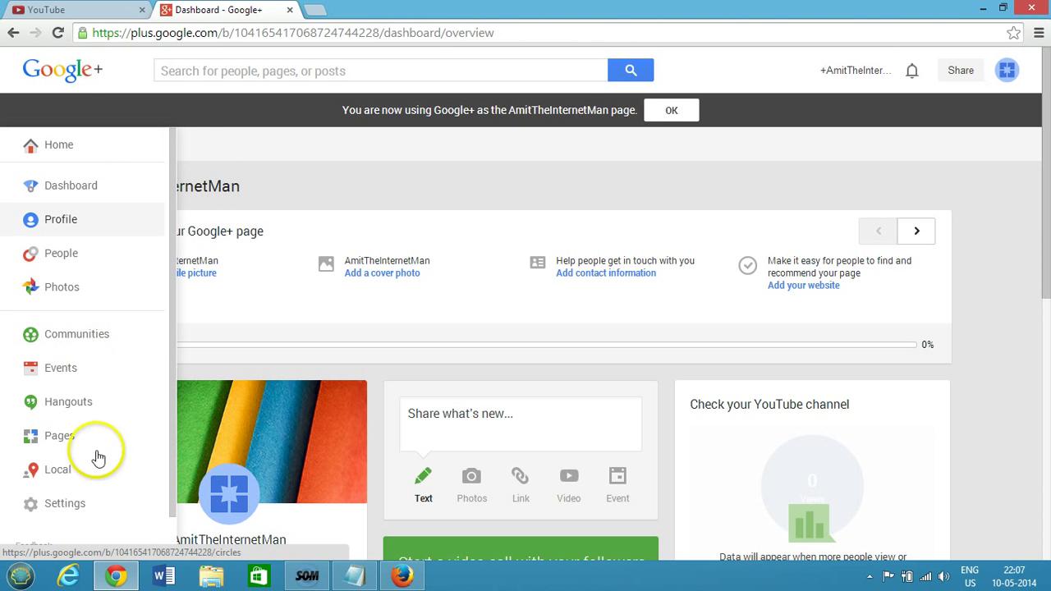
click(77, 502)
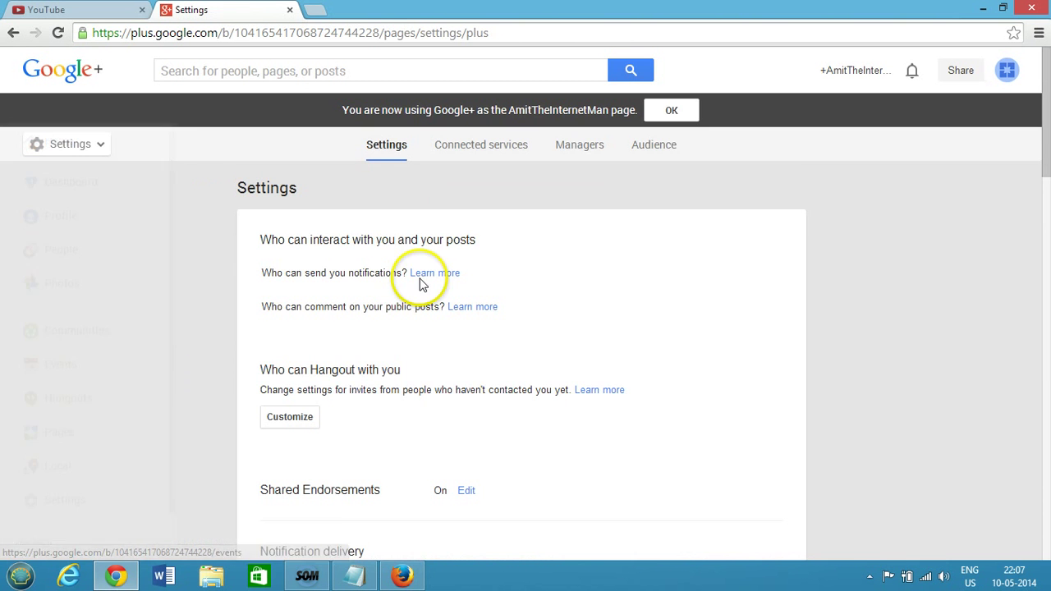
scroll(361, 320, down, 15)
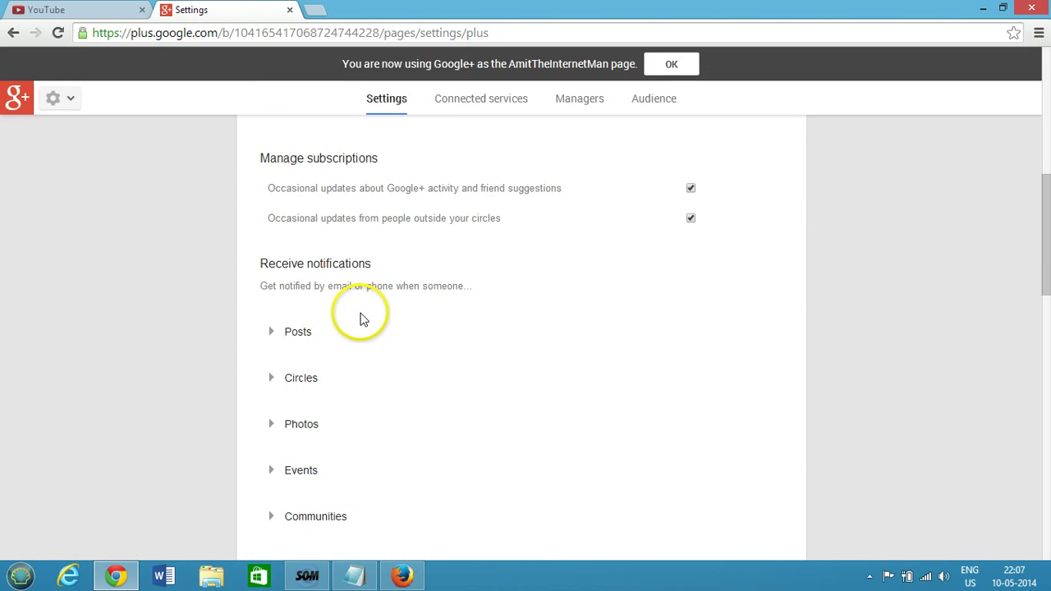
scroll(361, 320, down, 5)
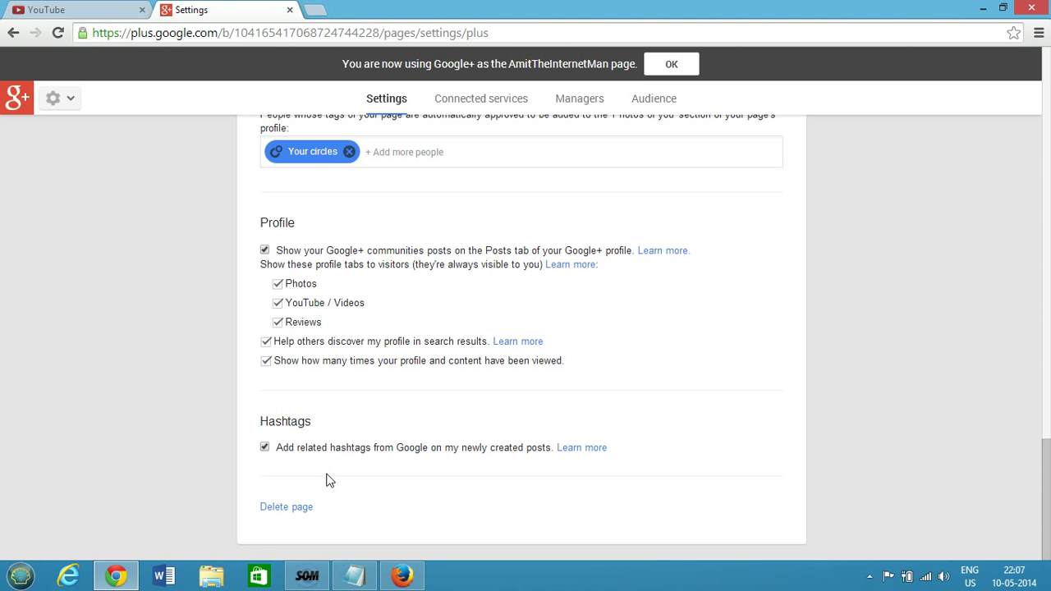
click(289, 10)
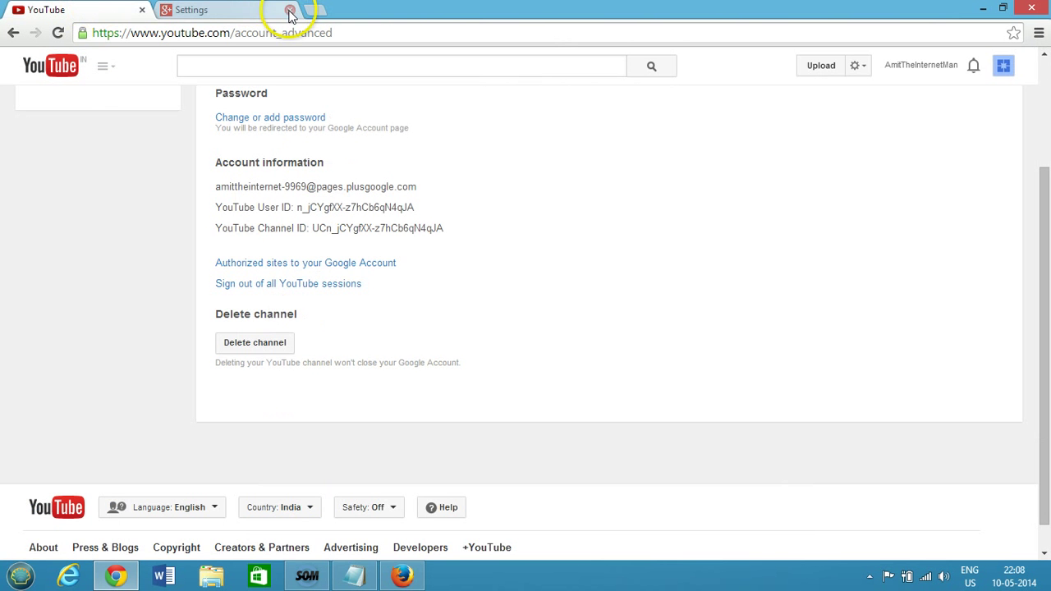
Step: Switch the YouTube account from the secondary channel back to the main channel
scroll(876, 287, up, 3)
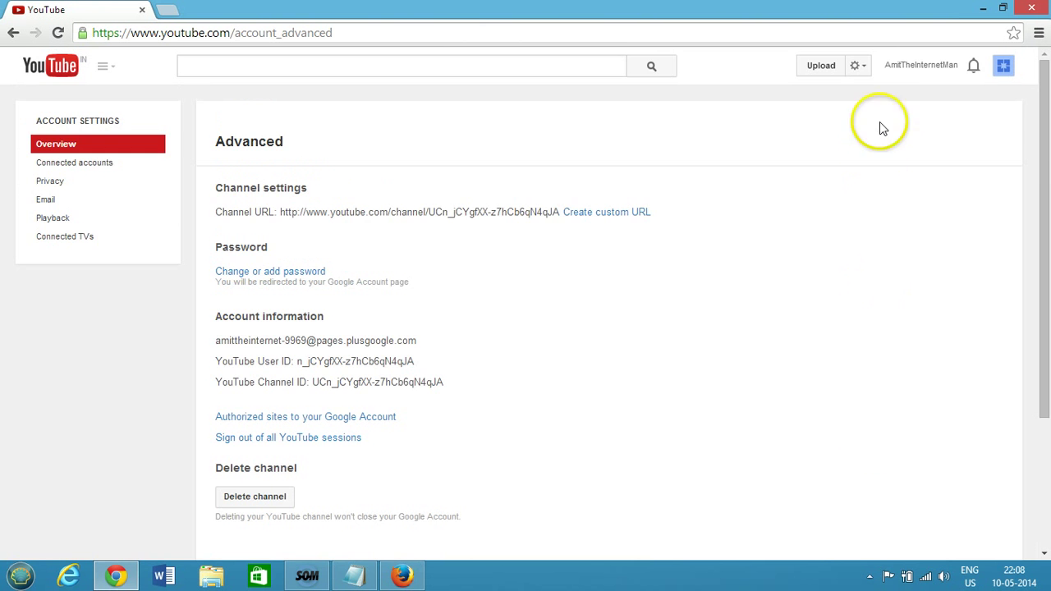
click(909, 64)
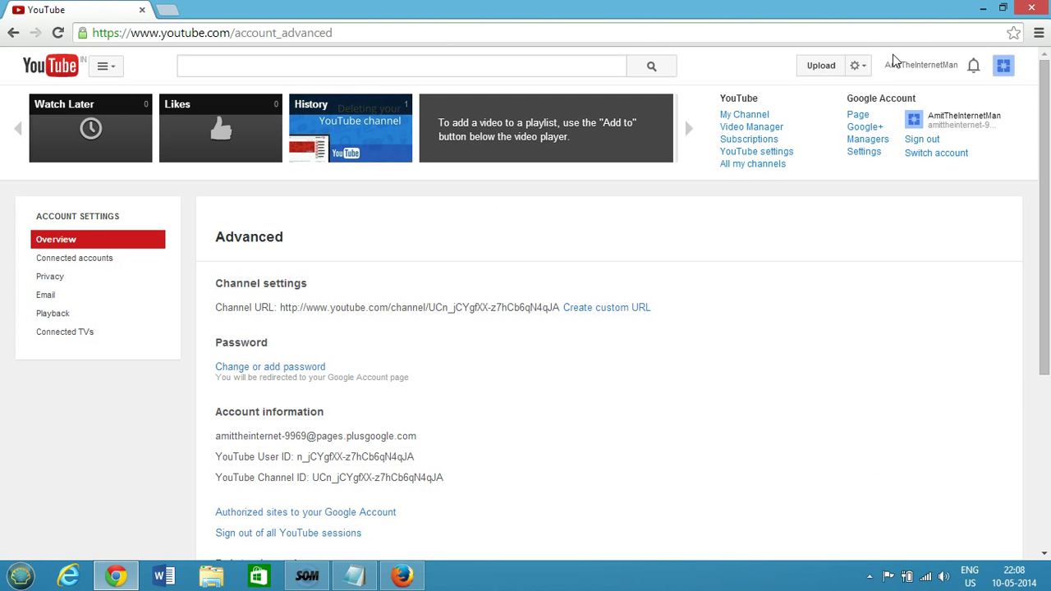
click(896, 65)
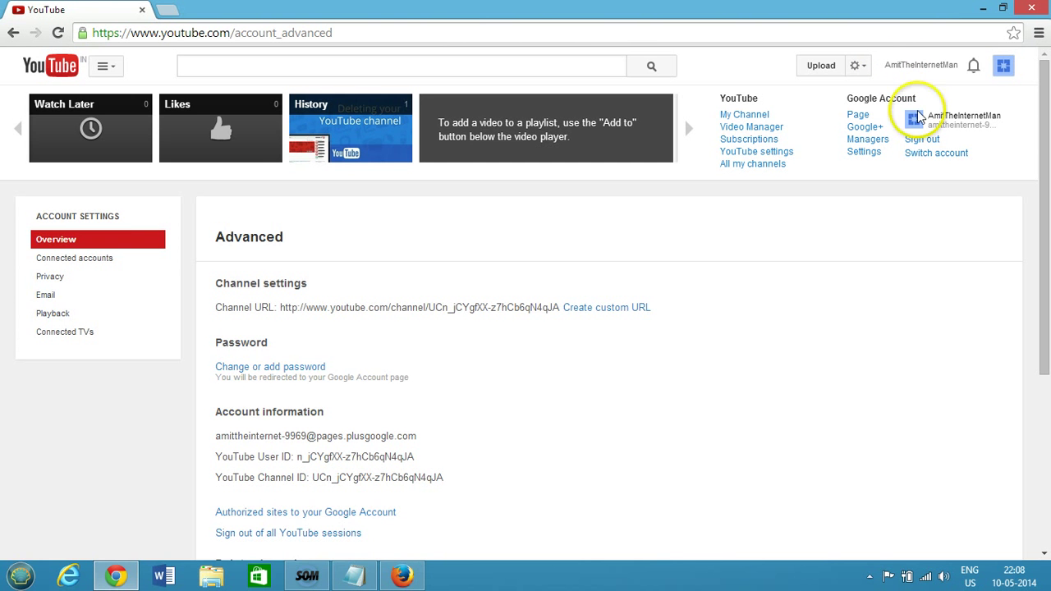
click(935, 152)
click(881, 228)
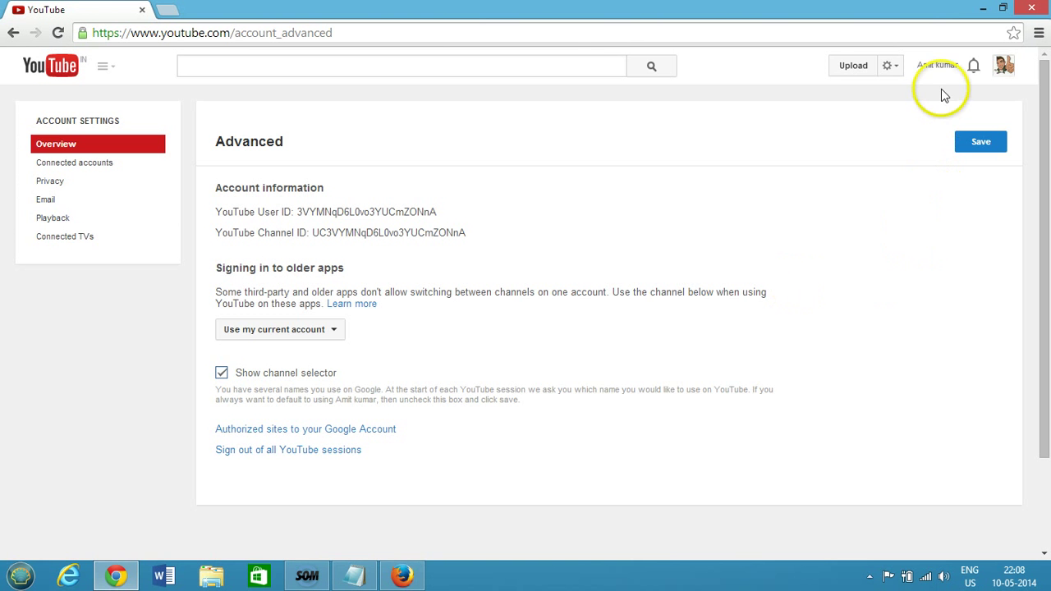
Step: Open the main account's Google+ settings and go to the page for deleting the entire Google profile
click(1005, 69)
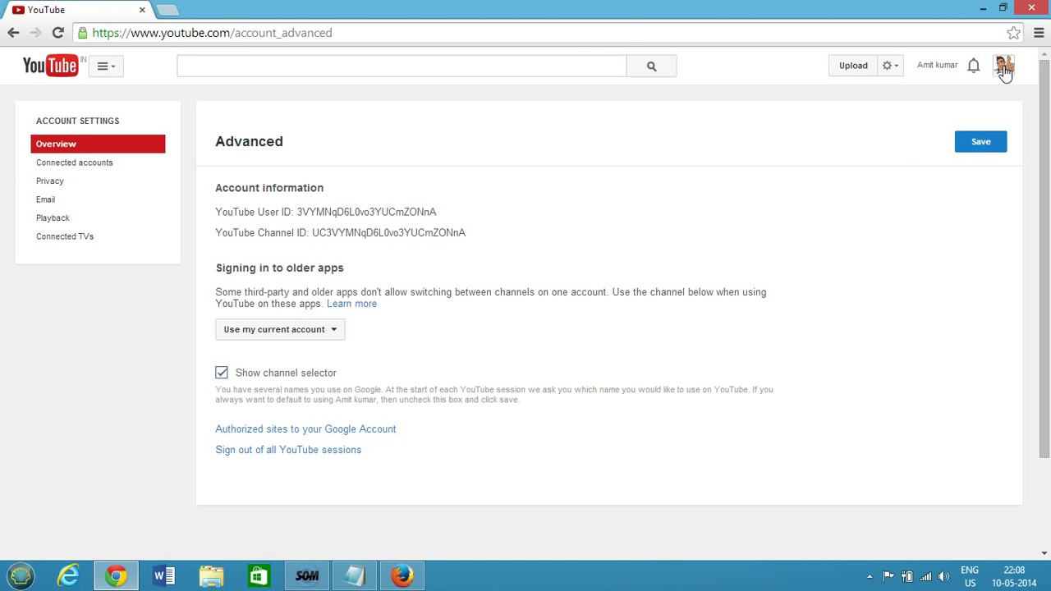
click(1004, 70)
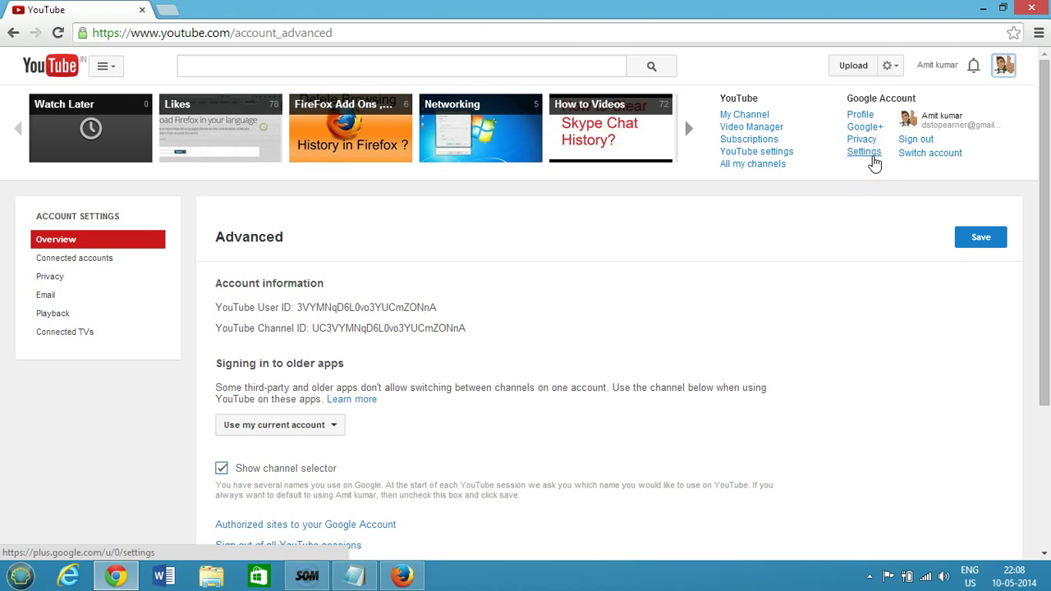
click(870, 155)
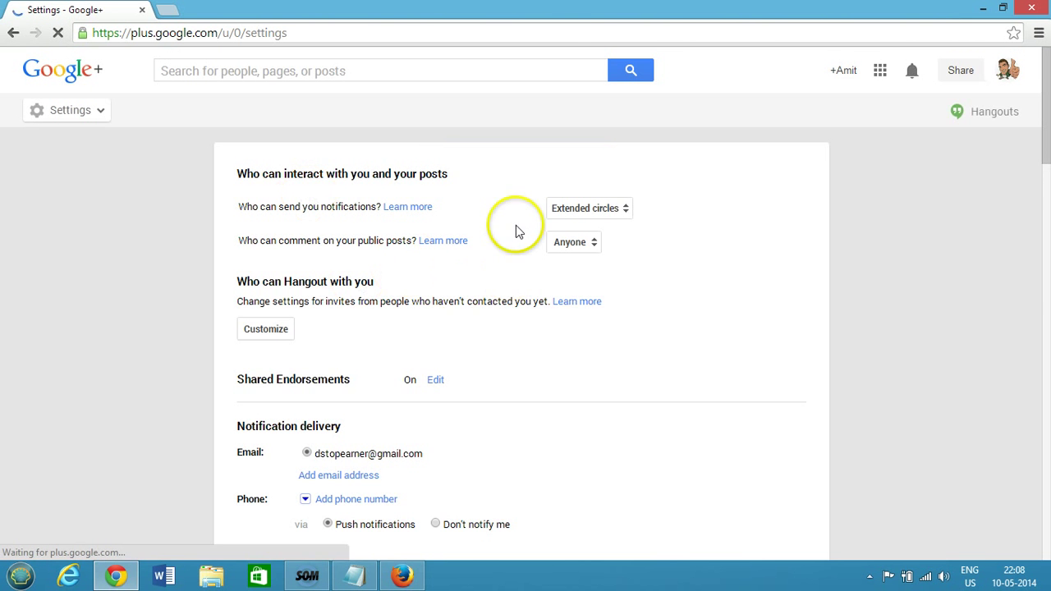
scroll(525, 234, down, 15)
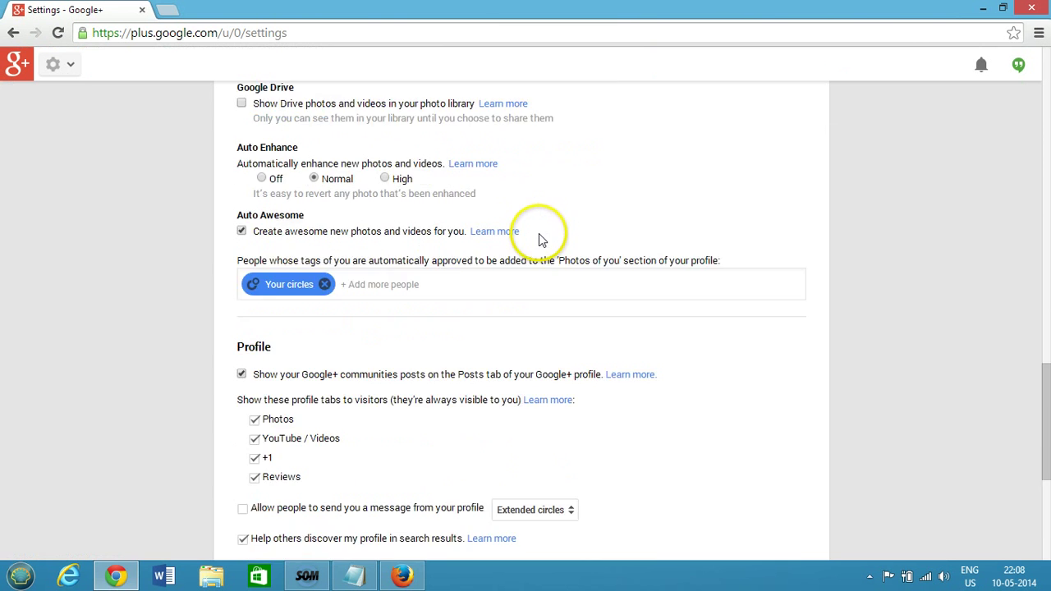
scroll(538, 238, down, 5)
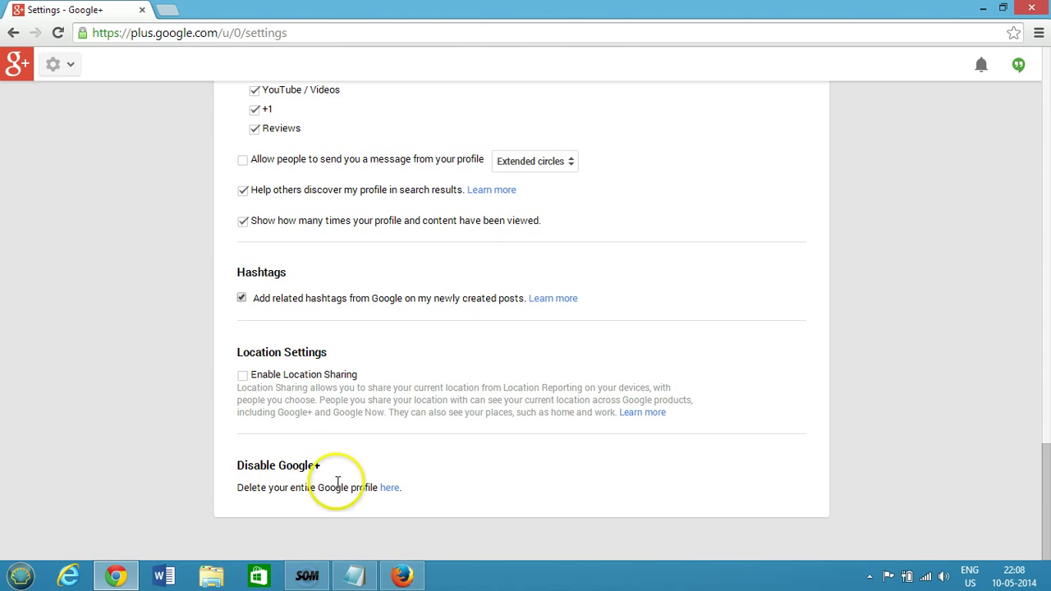
click(389, 488)
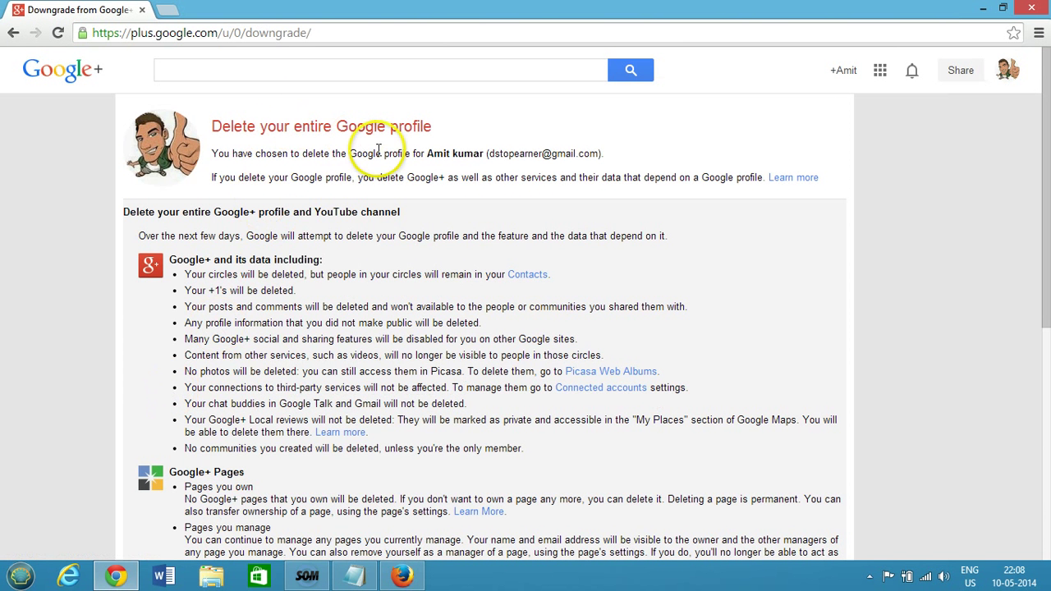
Step: Tick the required acknowledgement that deleting the Google profile can't be undone, and review the listed consequences
scroll(370, 246, down, 5)
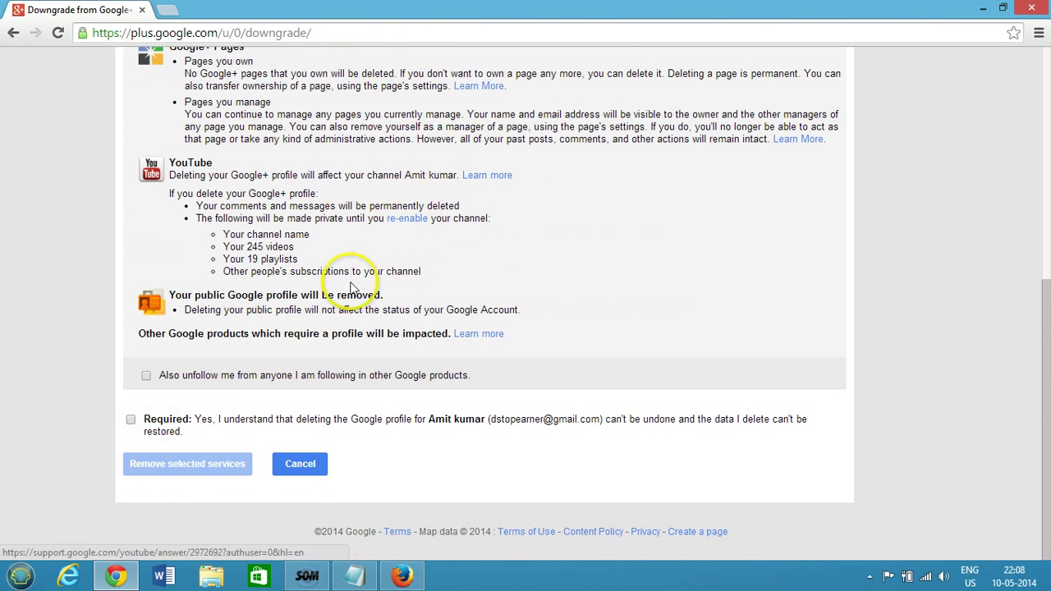
click(131, 420)
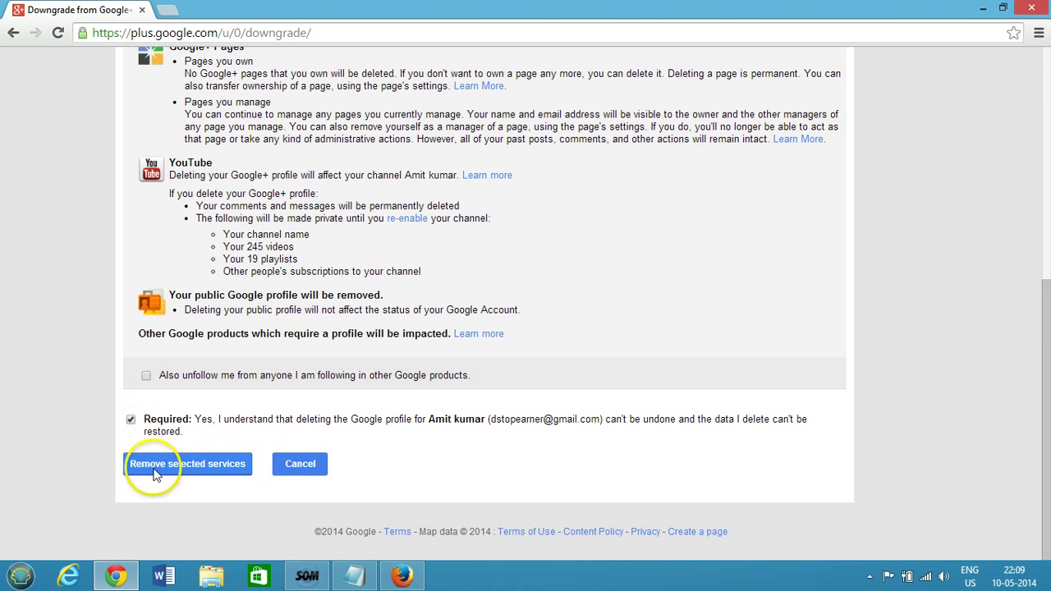
scroll(517, 394, up, 5)
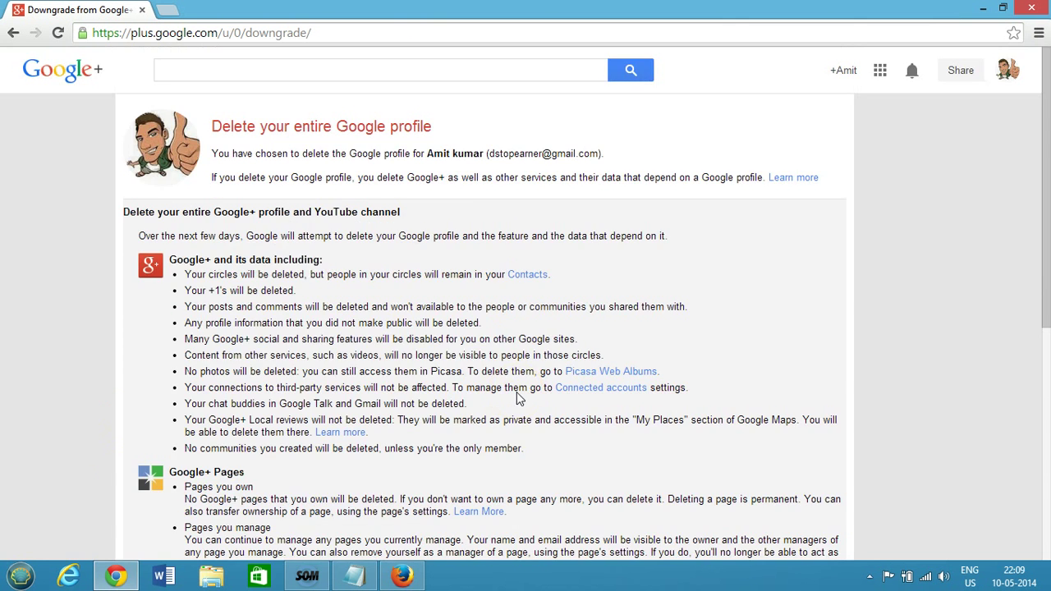
scroll(517, 394, down, 2)
scroll(518, 398, up, 2)
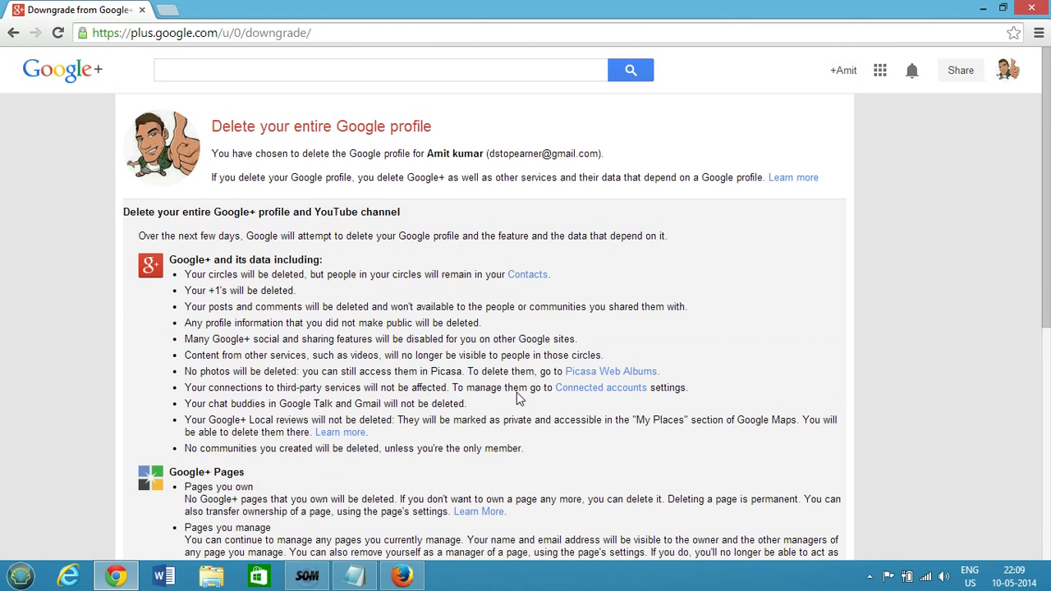